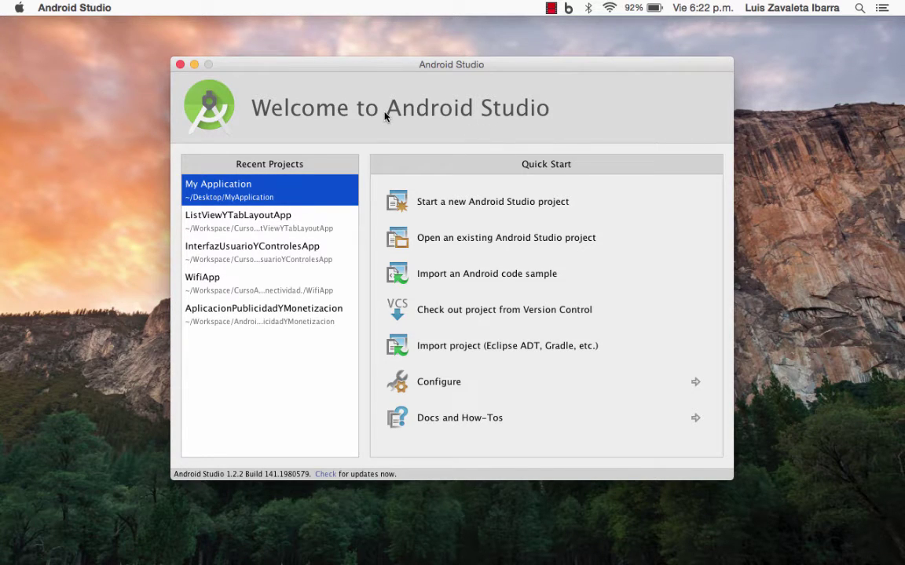
Start a new Android Studio project and name the application MiAplicacion
{"action": "key", "text": "Up"}
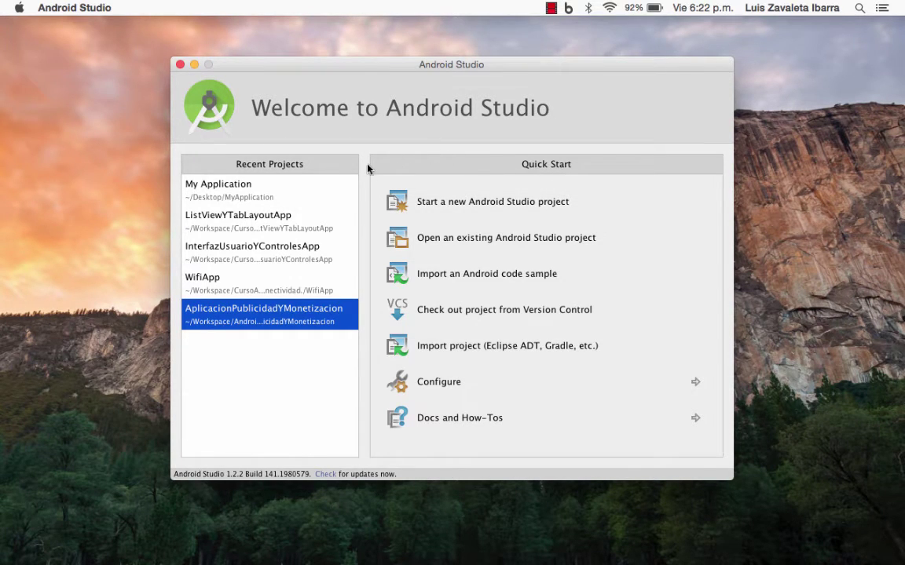
{"action": "left_click", "coordinate": [393, 204]}
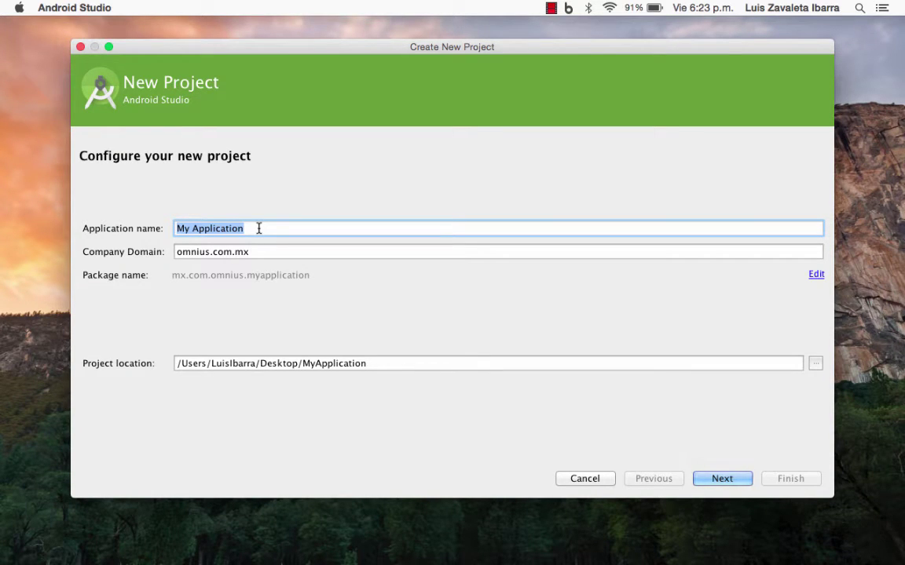
{"action": "type", "text": "MiA"}
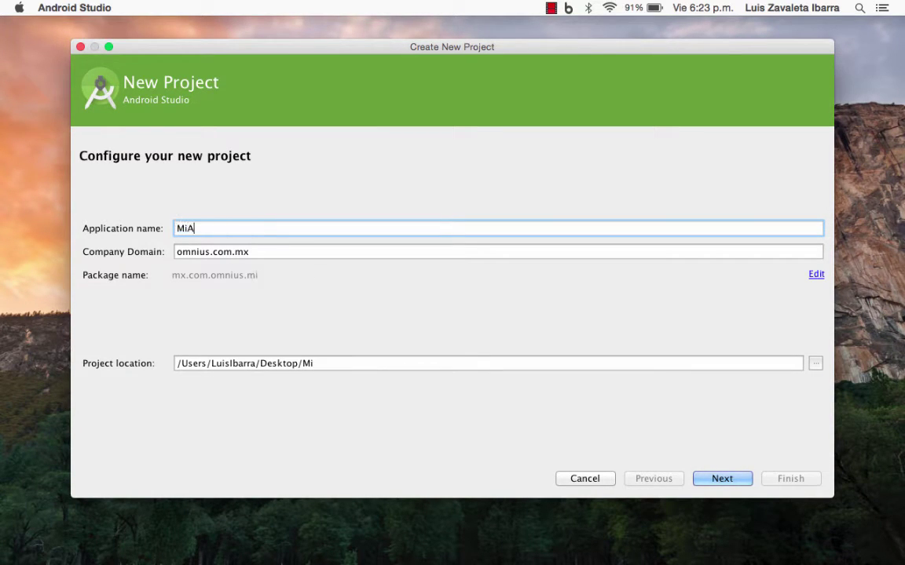
{"action": "type", "text": "plicaciomn"}
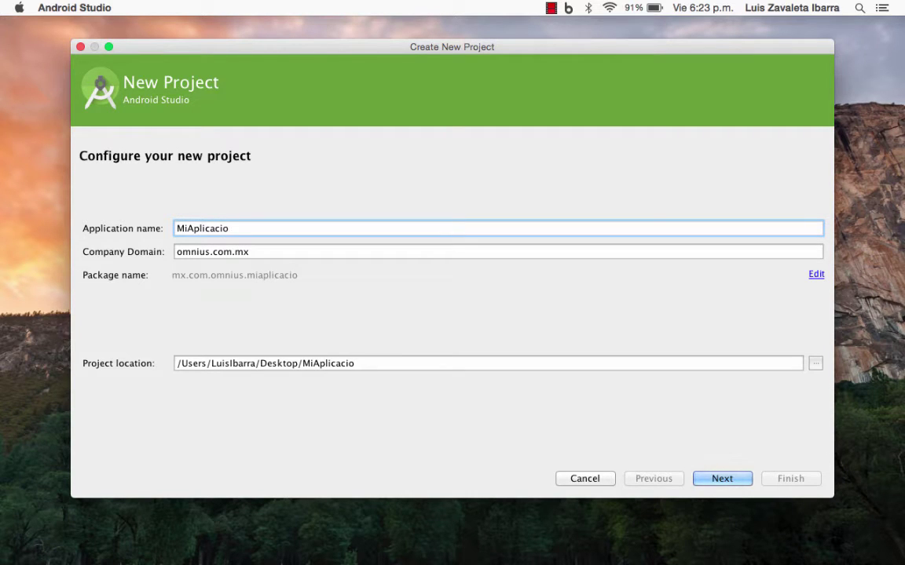
{"action": "key", "text": "BackSpace"}
{"action": "key", "text": "BackSpace"}
{"action": "type", "text": "n"}
Review the company domain omnius.com.mx and the desktop project location, and continue to the target device settings
{"action": "left_click", "coordinate": [256, 251]}
{"action": "left_click_drag", "start_coordinate": [256, 251], "coordinate": [175, 250]}
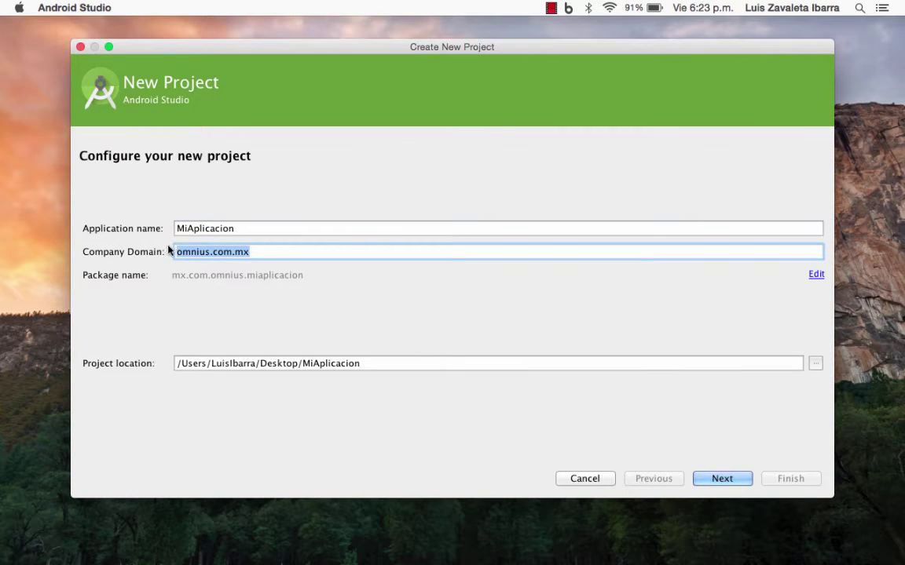
{"action": "left_click_drag", "start_coordinate": [263, 251], "coordinate": [162, 250]}
{"action": "left_click", "coordinate": [189, 251]}
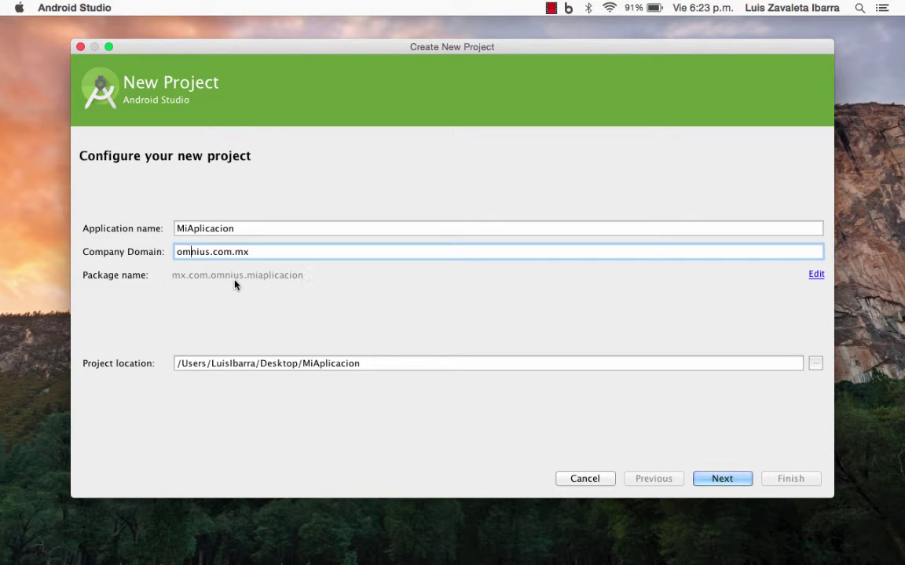
{"action": "left_click", "coordinate": [381, 363]}
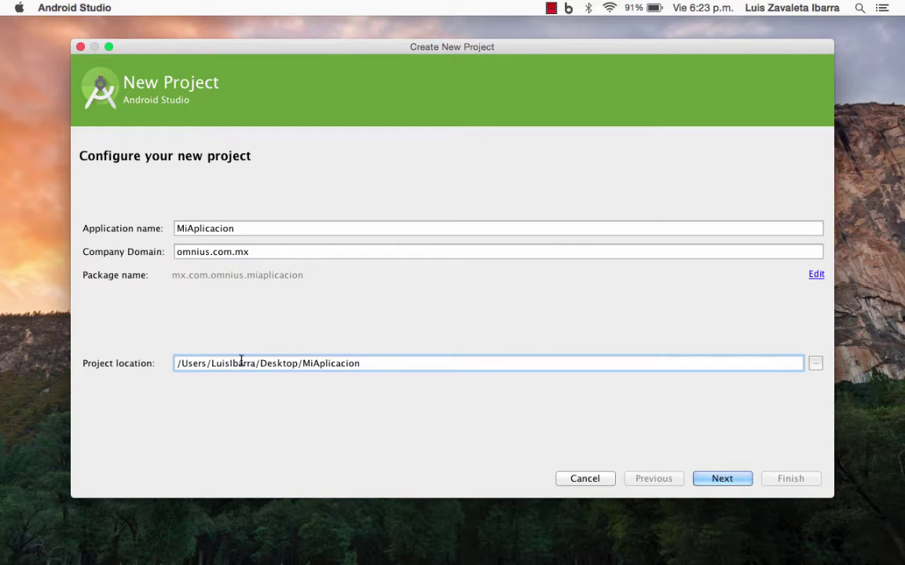
{"action": "left_click_drag", "start_coordinate": [367, 362], "coordinate": [178, 363]}
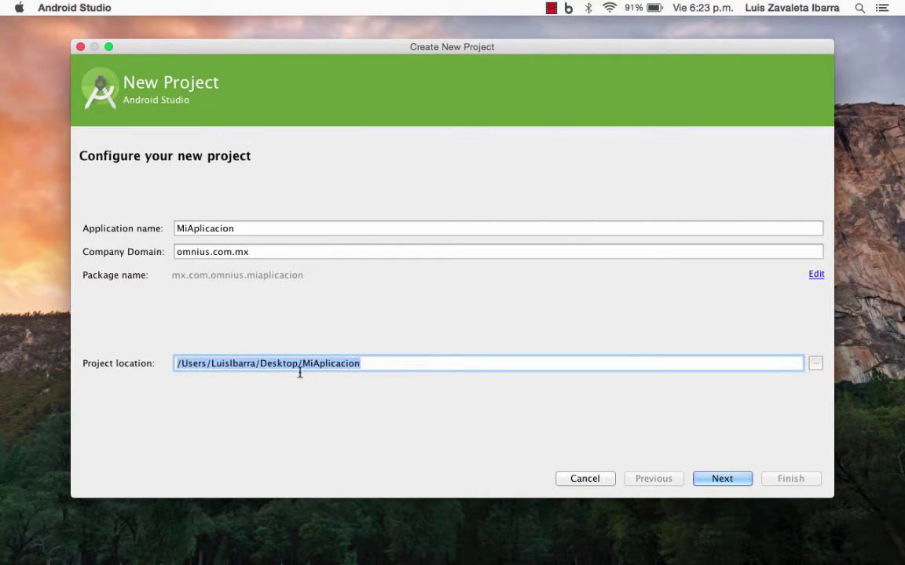
{"action": "left_click", "coordinate": [722, 478]}
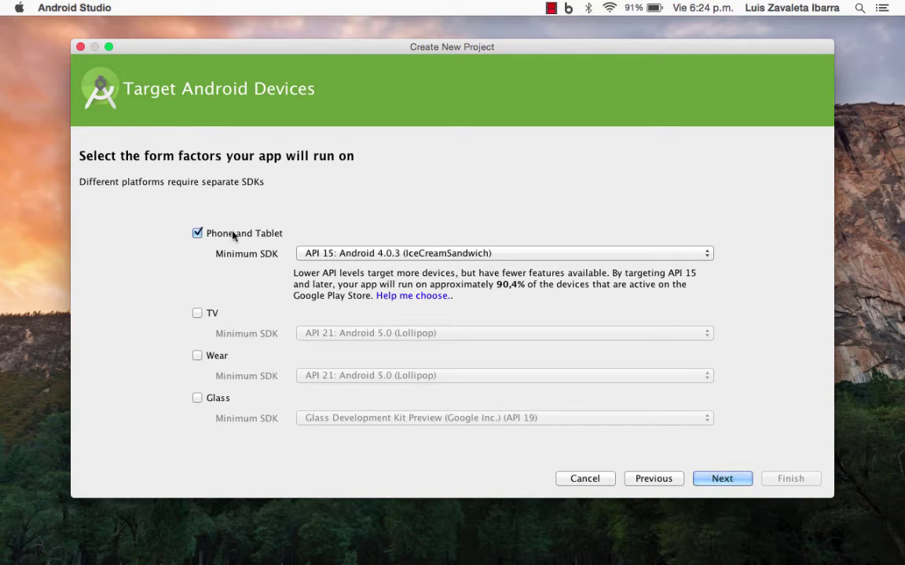
Set the Phone and Tablet minimum SDK to API 15: Android 4.0.3 (IceCreamSandwich) and continue to the activity templates
{"action": "left_click", "coordinate": [327, 254]}
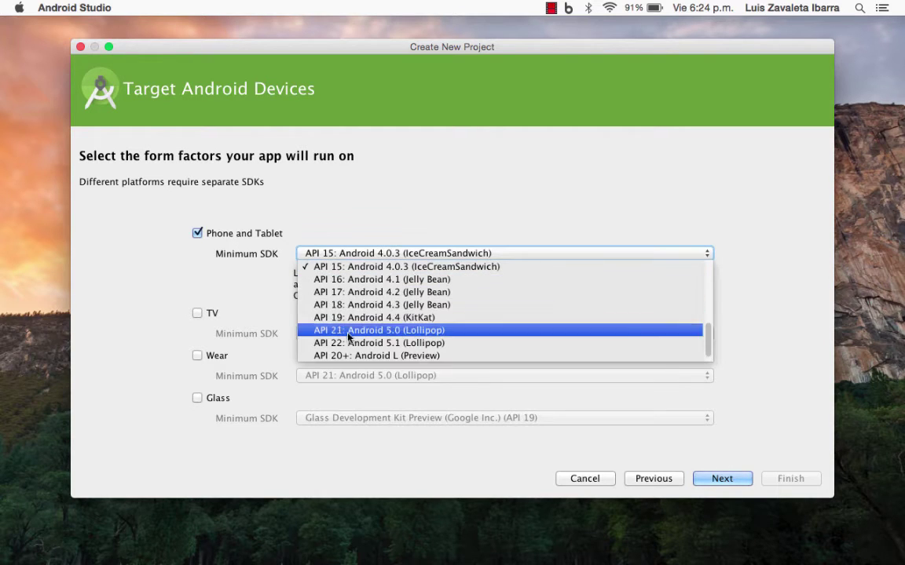
{"action": "left_click", "coordinate": [299, 266]}
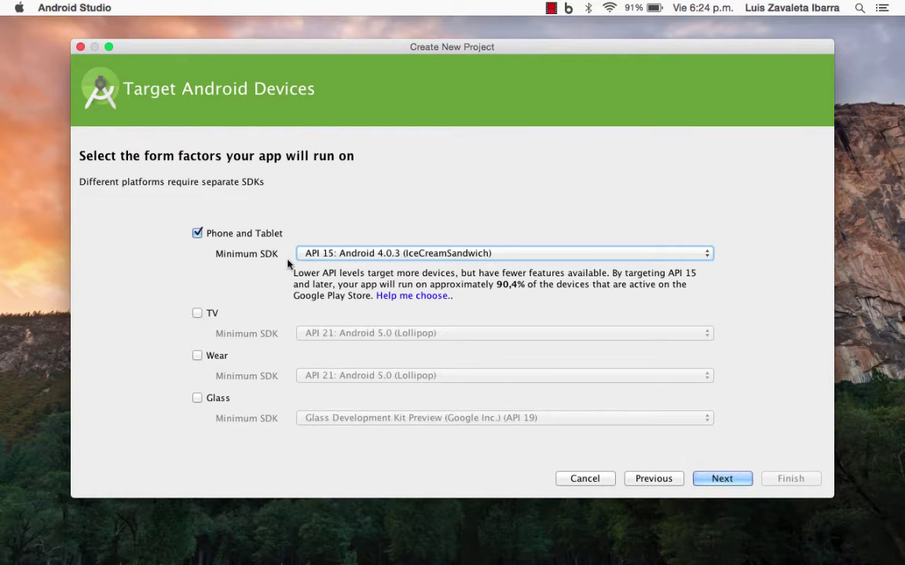
{"action": "left_click", "coordinate": [302, 254]}
{"action": "scroll", "coordinate": [358, 295], "scroll_direction": "up", "scroll_amount": 3}
{"action": "scroll", "coordinate": [358, 296], "scroll_direction": "down", "scroll_amount": 4}
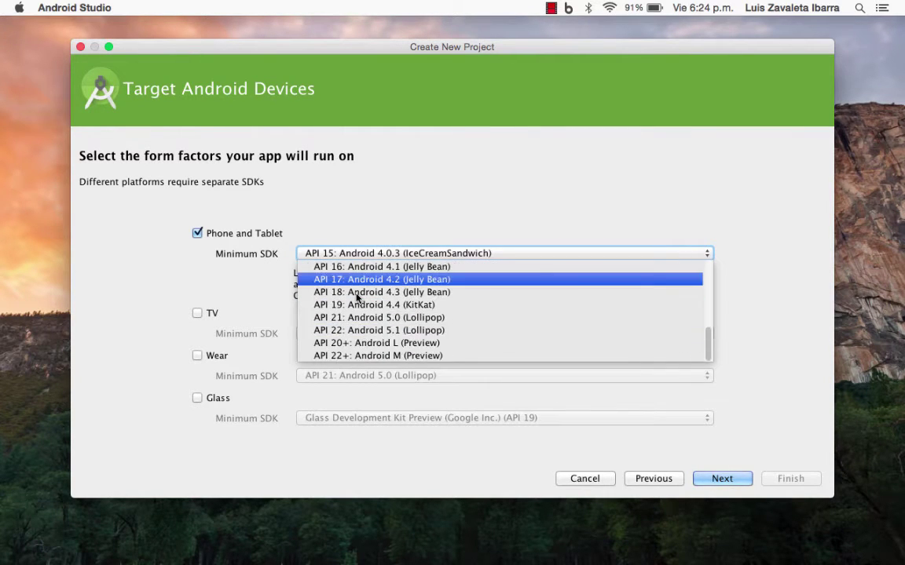
{"action": "scroll", "coordinate": [355, 297], "scroll_direction": "up", "scroll_amount": 3}
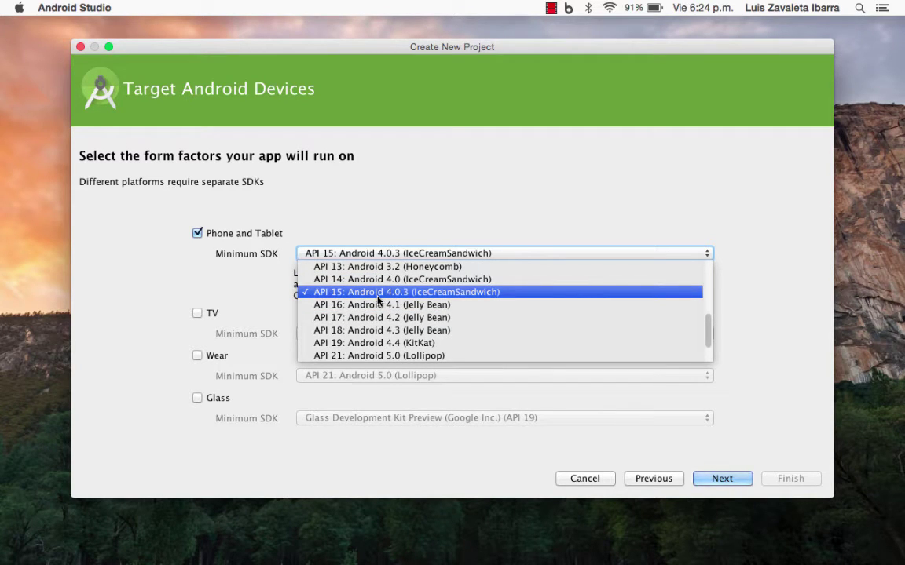
{"action": "left_click", "coordinate": [378, 295]}
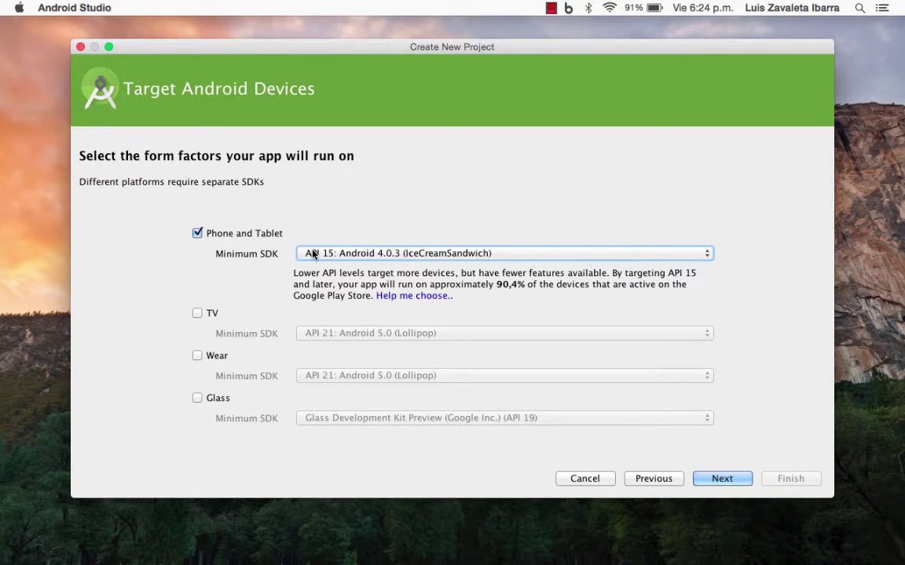
{"action": "left_click", "coordinate": [723, 481]}
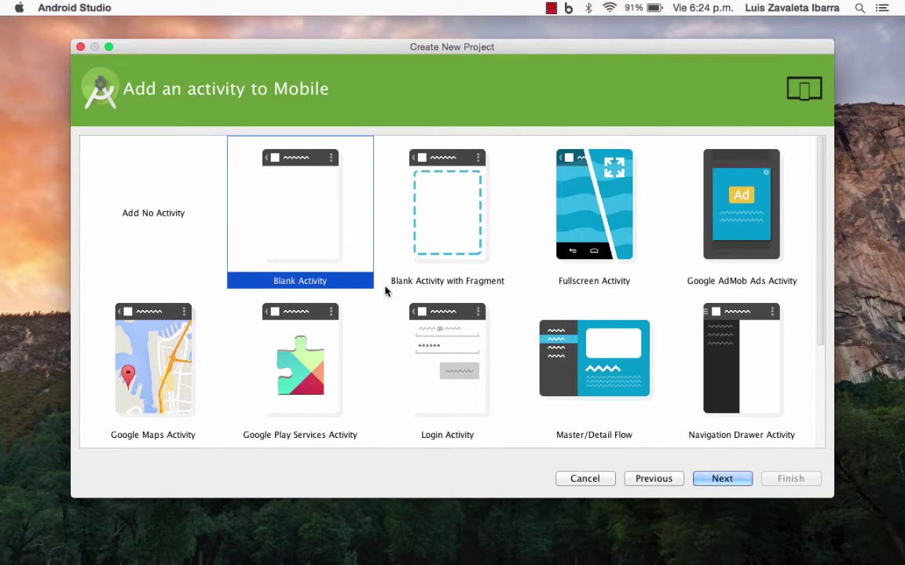
{"action": "left_click", "coordinate": [452, 240]}
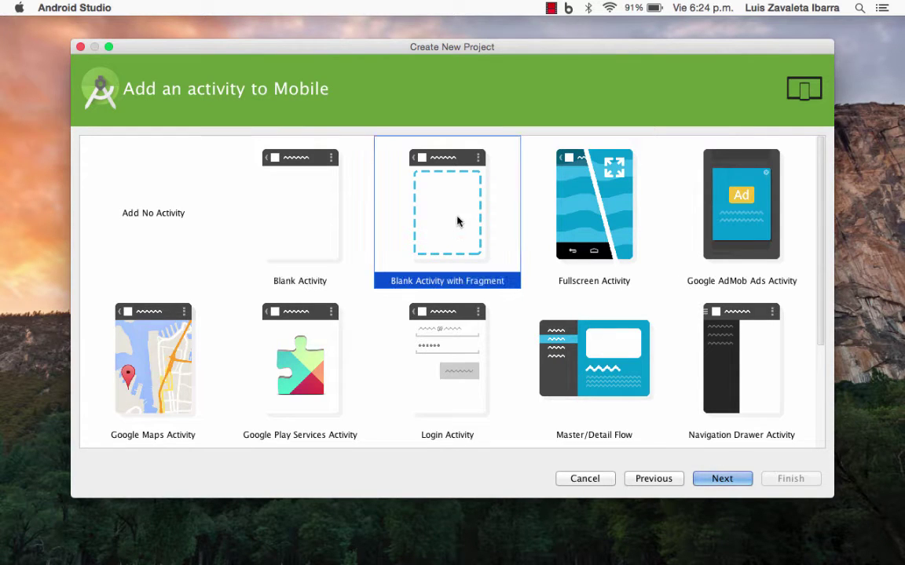
{"action": "left_click", "coordinate": [565, 377]}
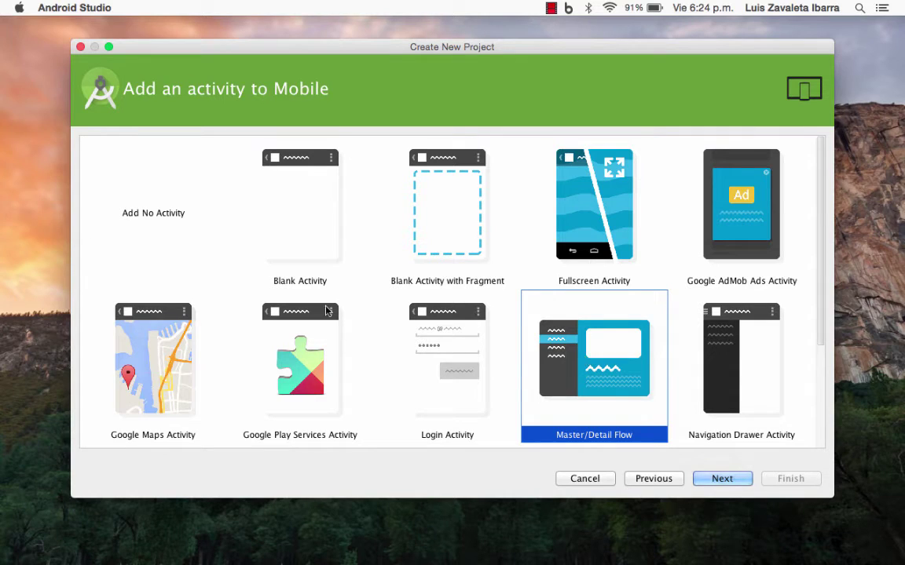
{"action": "left_click", "coordinate": [719, 361]}
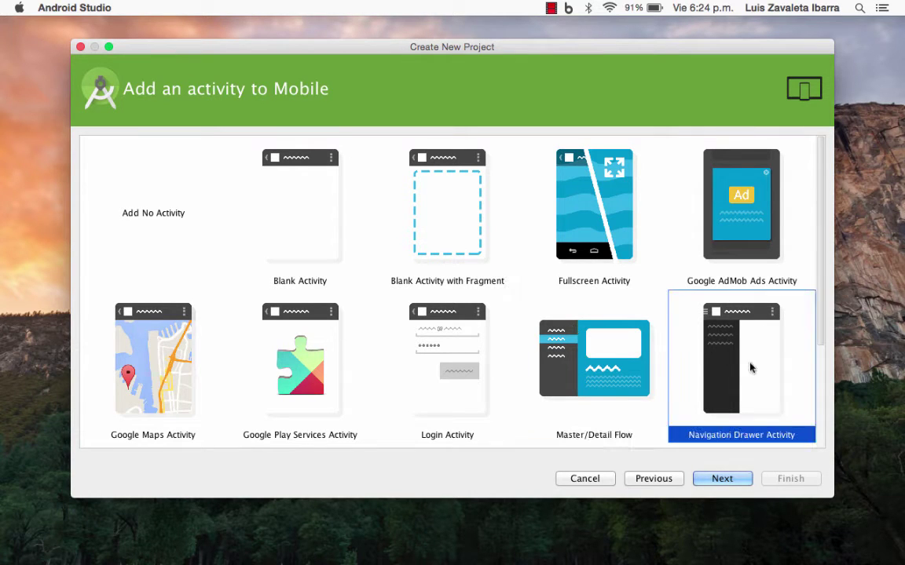
{"action": "left_click", "coordinate": [148, 194]}
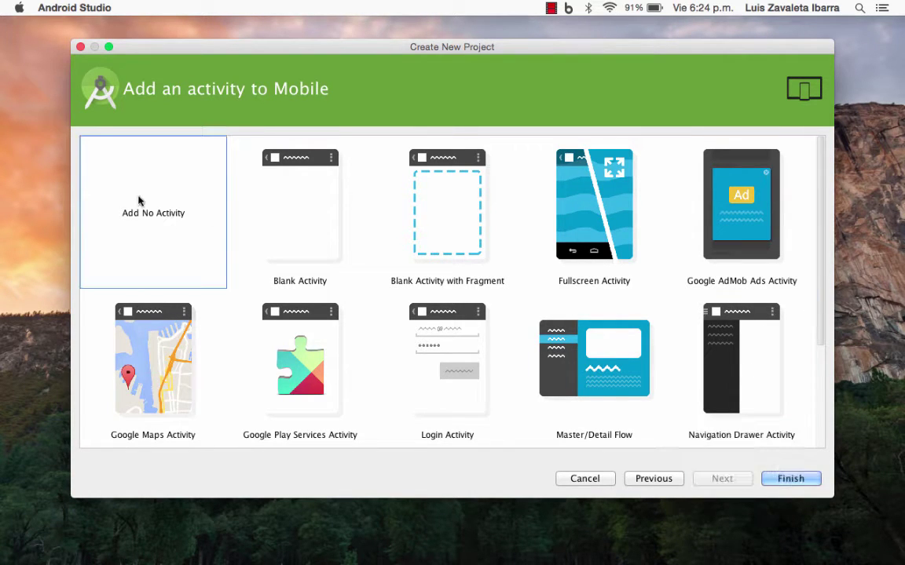
Choose the Blank Activity template with activity name MainActivity and layout name activity_main
{"action": "left_click", "coordinate": [289, 214]}
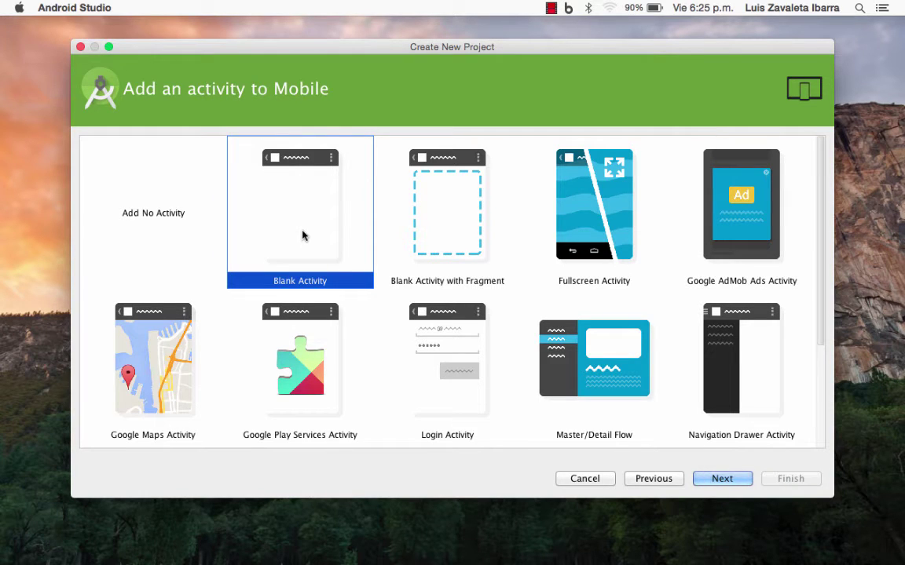
{"action": "left_click", "coordinate": [717, 481]}
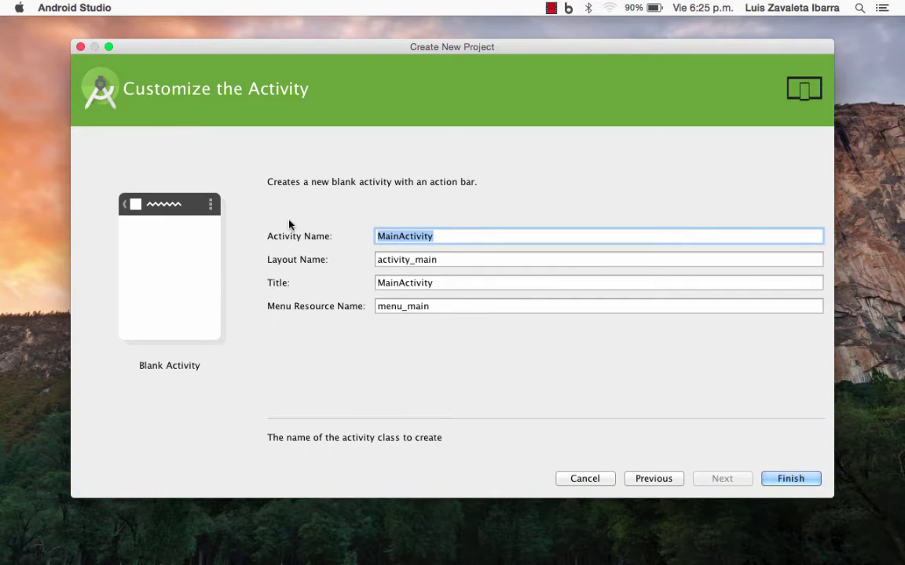
{"action": "left_click_drag", "start_coordinate": [467, 235], "coordinate": [362, 240]}
{"action": "left_click", "coordinate": [458, 260]}
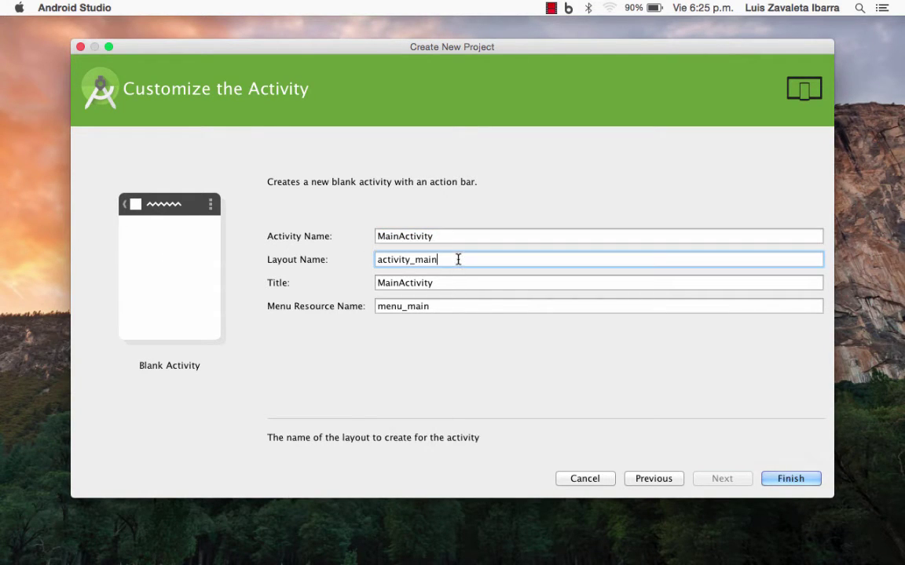
{"action": "left_click_drag", "start_coordinate": [454, 259], "coordinate": [354, 264]}
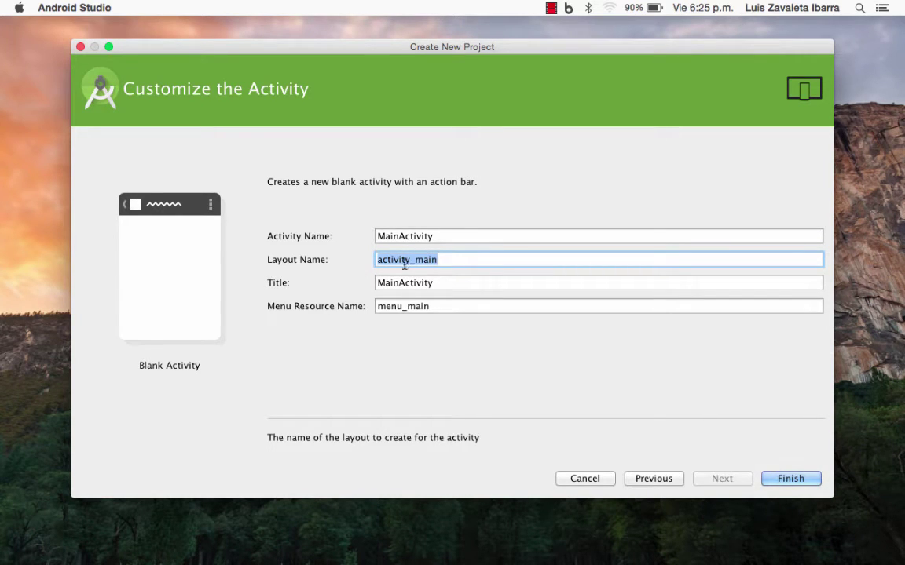
Set the activity title to "Mi Ventana", use menu_main as the menu resource name, and create the project
{"action": "left_click_drag", "start_coordinate": [497, 283], "coordinate": [364, 286]}
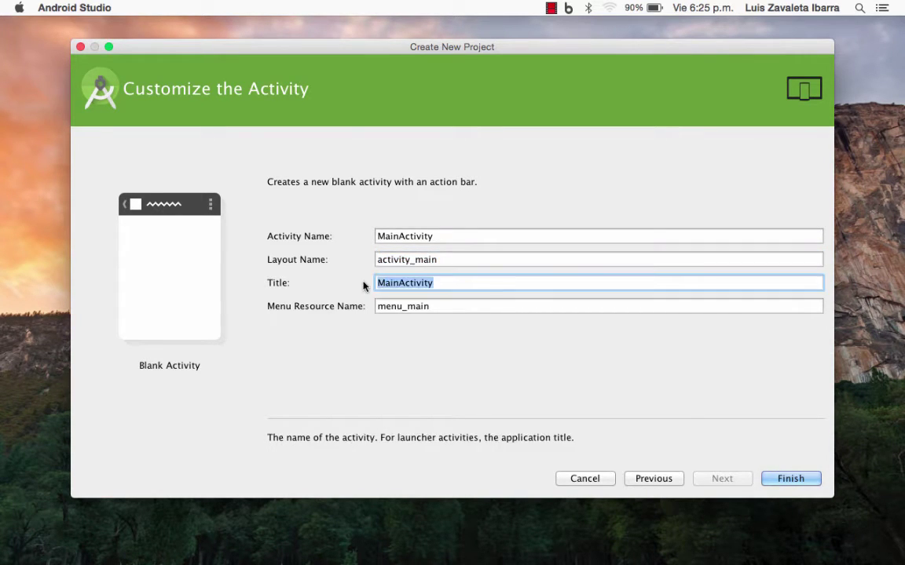
{"action": "type", "text": "Mi A"}
{"action": "type", "text": "entana"}
{"action": "left_click_drag", "start_coordinate": [448, 307], "coordinate": [371, 311]}
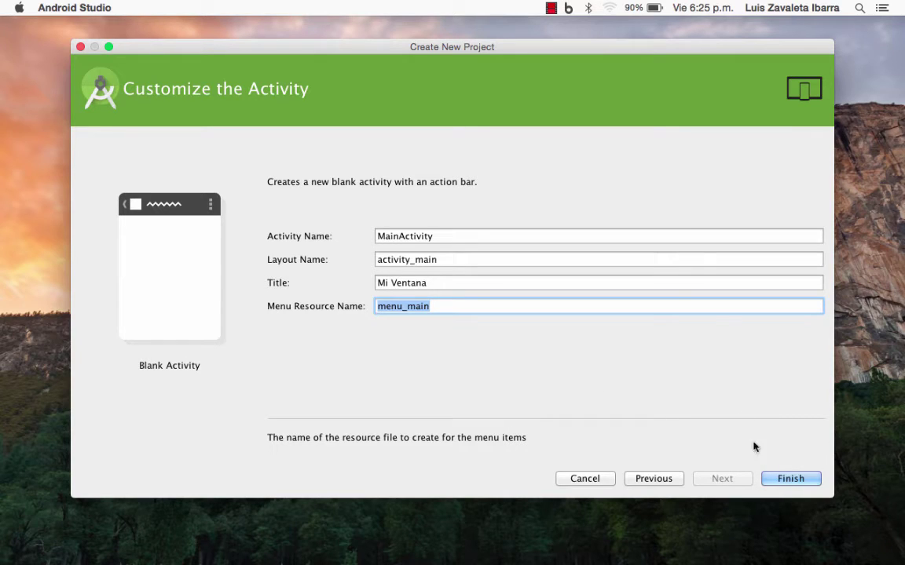
{"action": "left_click", "coordinate": [443, 307]}
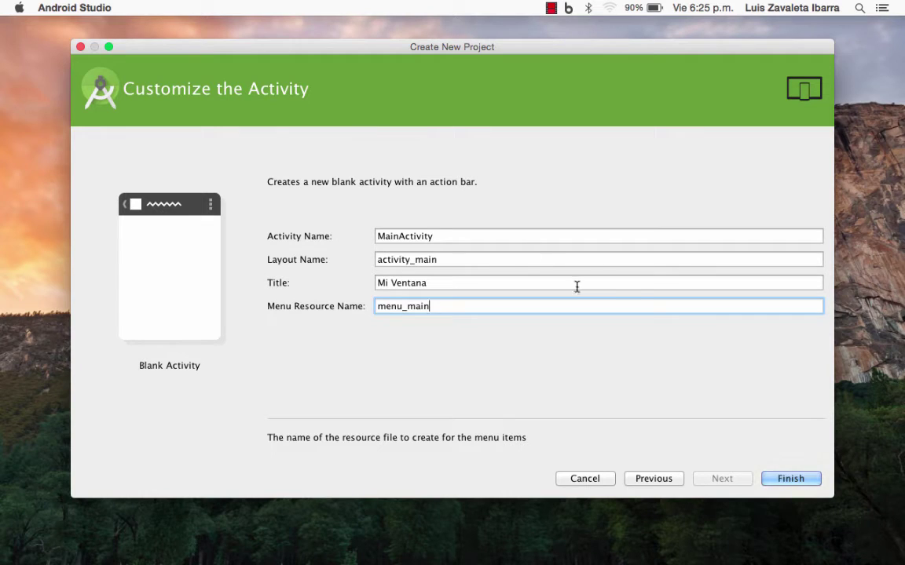
{"action": "left_click", "coordinate": [790, 479]}
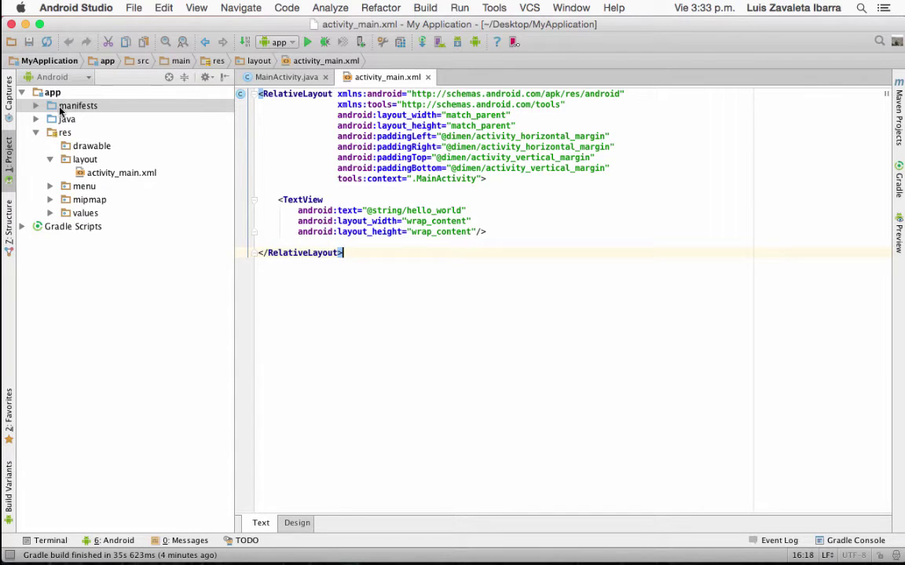
Examine the project tree in the Project, Packages and Scratches views and return to the Android view
{"action": "left_click", "coordinate": [76, 78]}
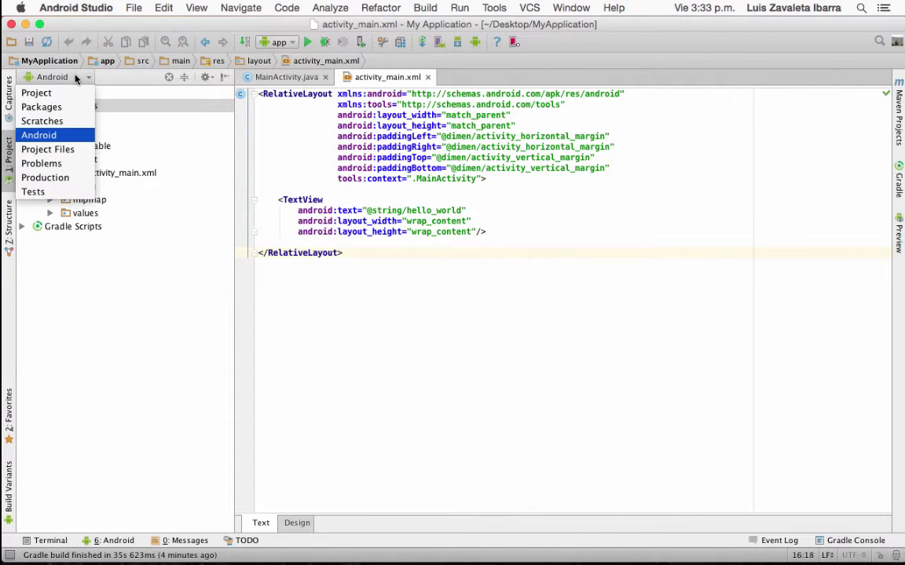
{"action": "left_click", "coordinate": [67, 93]}
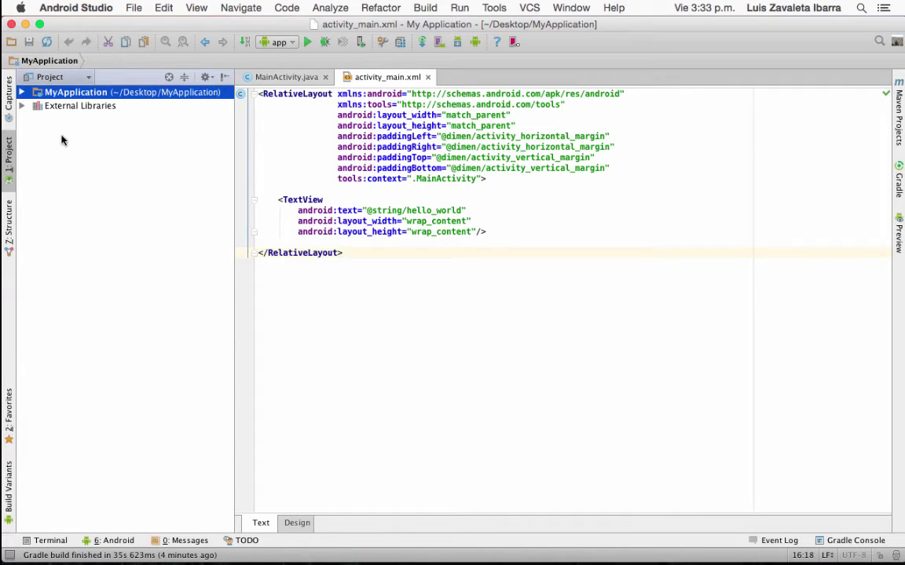
{"action": "left_click", "coordinate": [55, 73]}
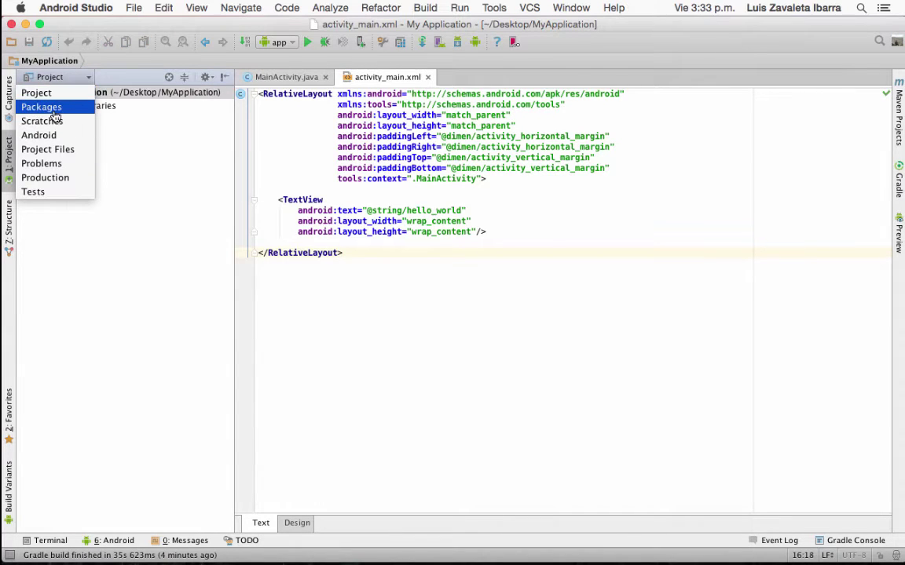
{"action": "left_click", "coordinate": [54, 110]}
{"action": "left_click", "coordinate": [66, 76]}
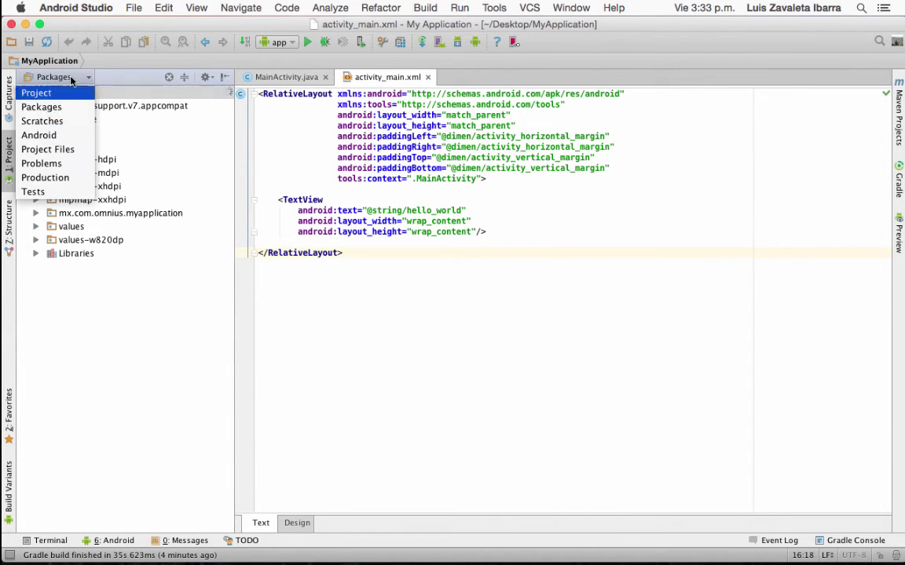
{"action": "left_click", "coordinate": [55, 121]}
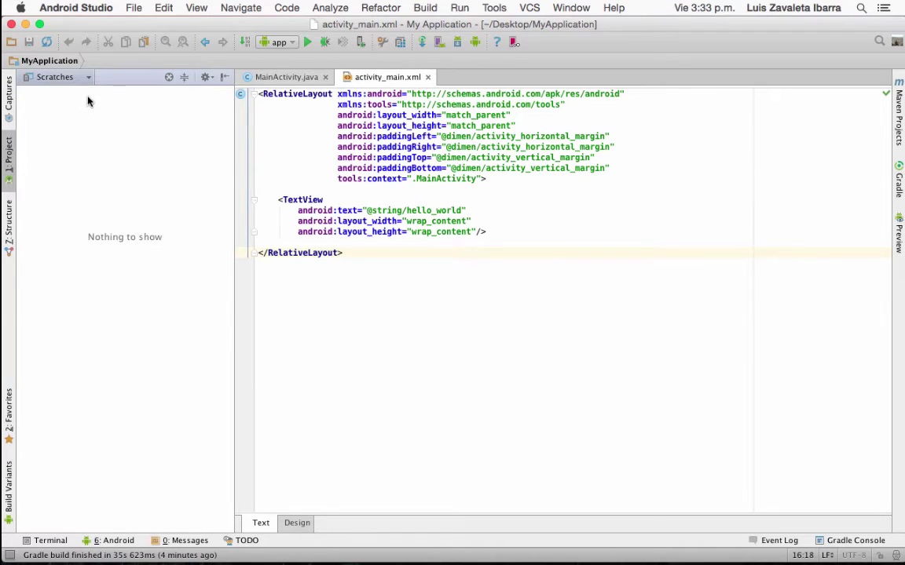
{"action": "left_click", "coordinate": [83, 80]}
{"action": "left_click", "coordinate": [60, 132]}
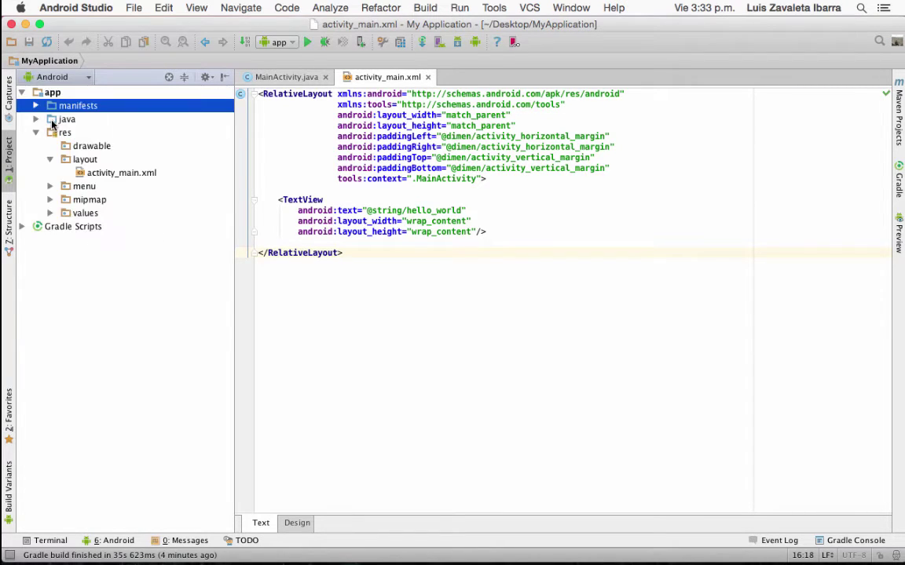